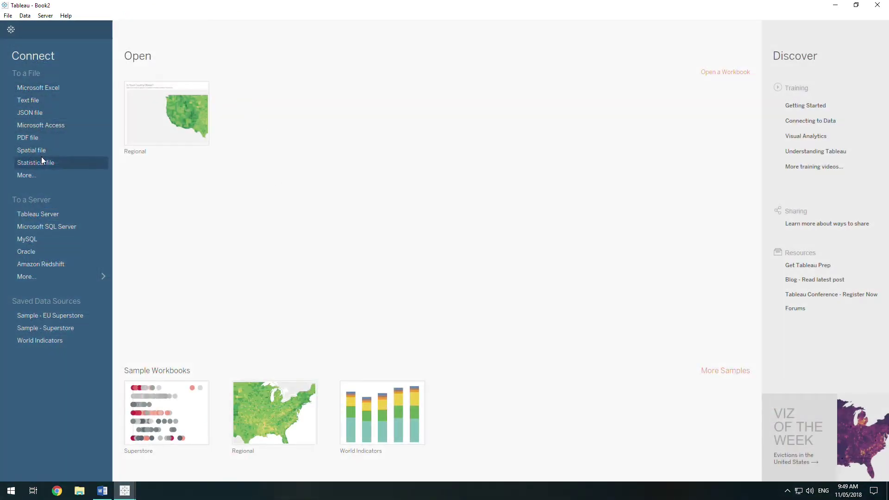
- Connect to the Excel workbook 1901 Australian Population from the Desktop
left_click(47, 87)
left_click(98, 78)
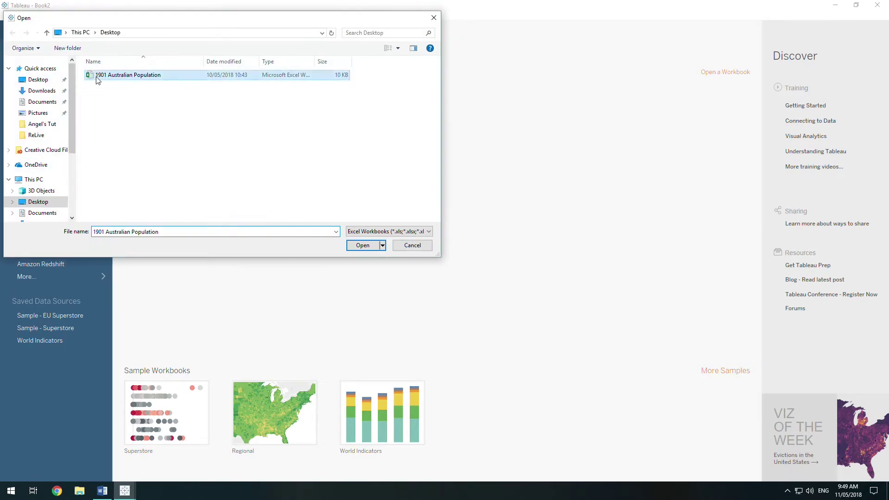
left_click(353, 248)
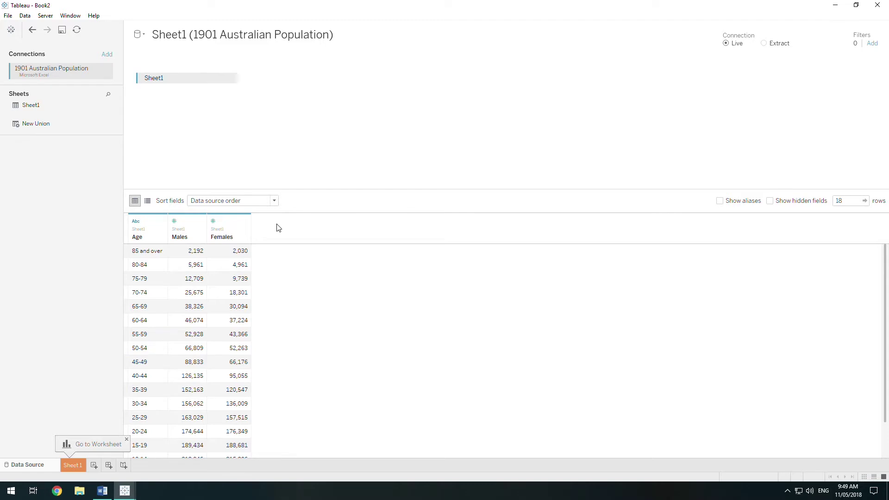
- Check the data types assigned to the Females, Males and Age columns
left_click(214, 221)
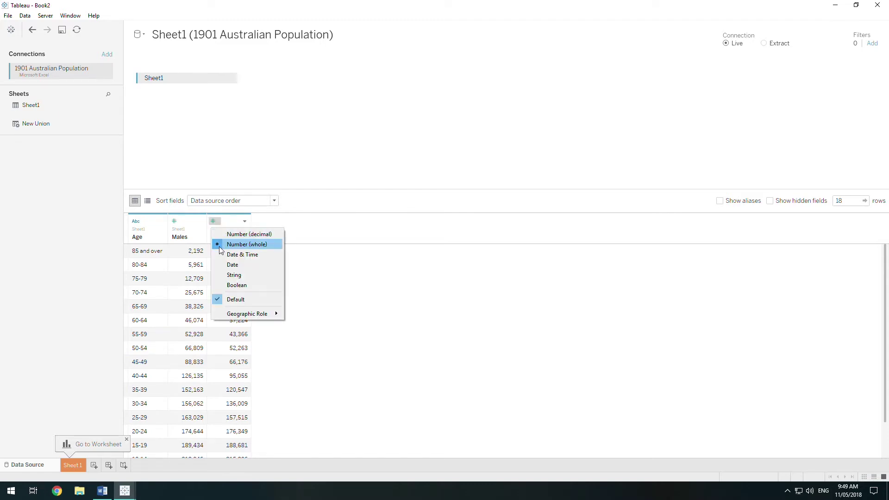
left_click(176, 220)
left_click(176, 220)
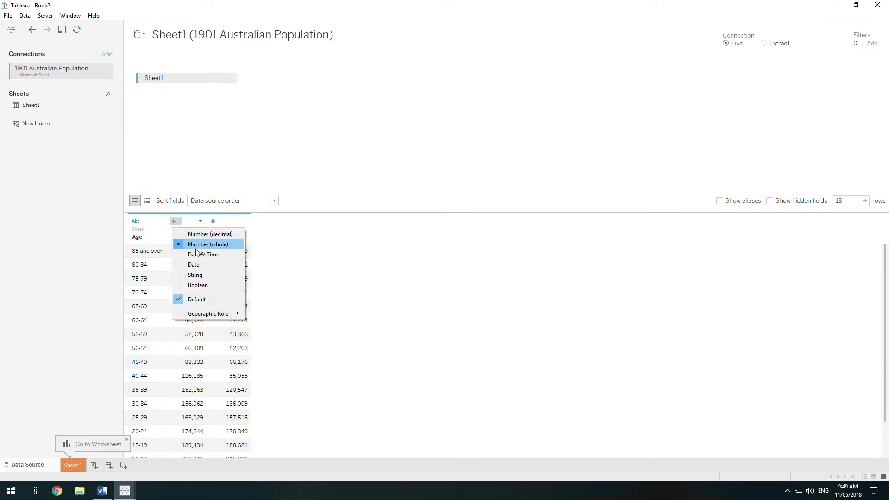
left_click(175, 224)
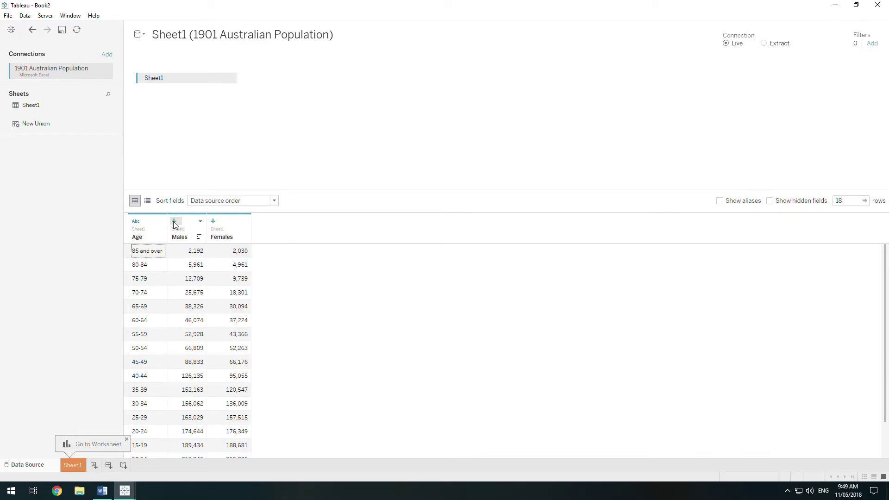
left_click(135, 222)
left_click(135, 221)
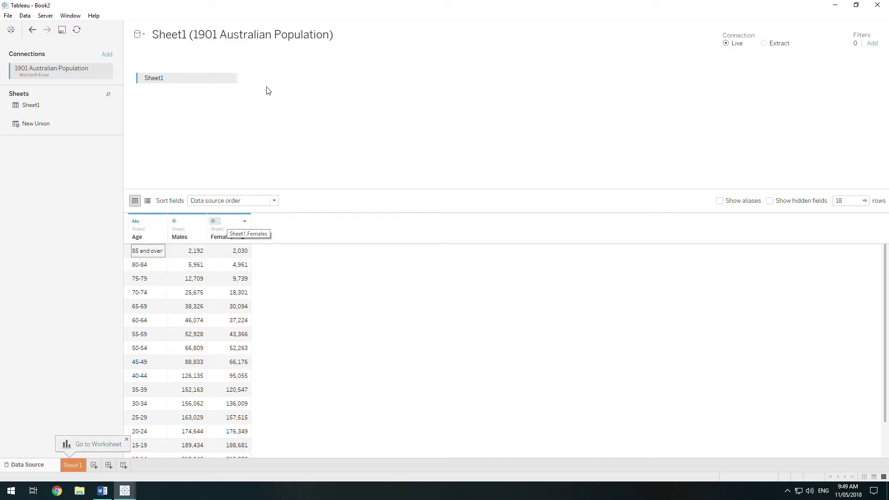
- Rename the data source as "Australian population by sex, 1901"
left_click(278, 38)
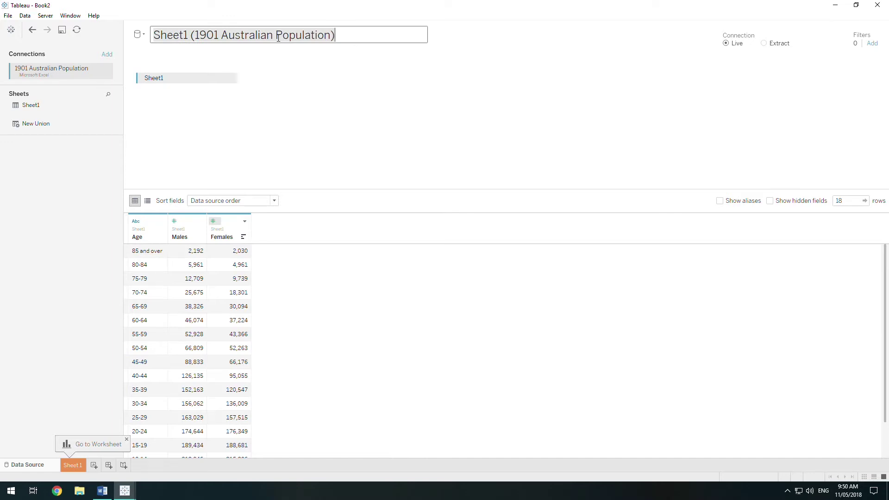
type("Australian population by sex, 1901")
left_click(323, 89)
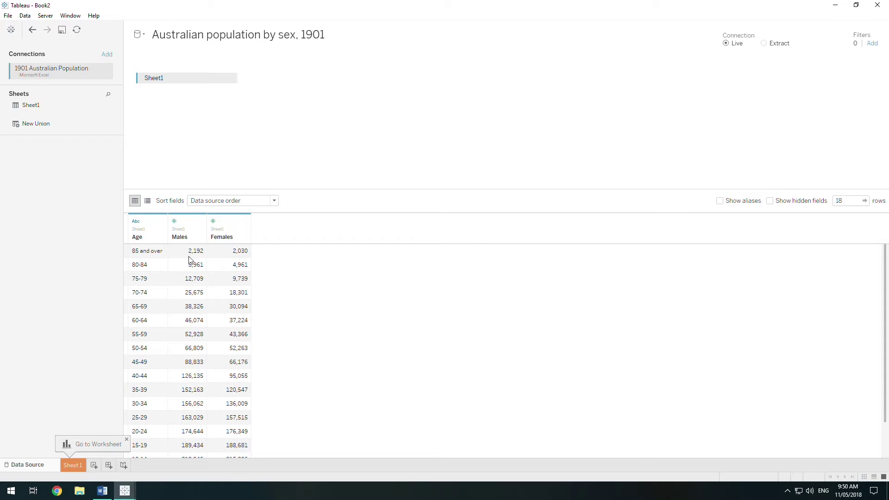
- On Sheet 1, chart Females and Males as columns against Age as rows, and fit the chart to Entire View
left_click(74, 466)
left_click_drag(28, 82, 244, 63)
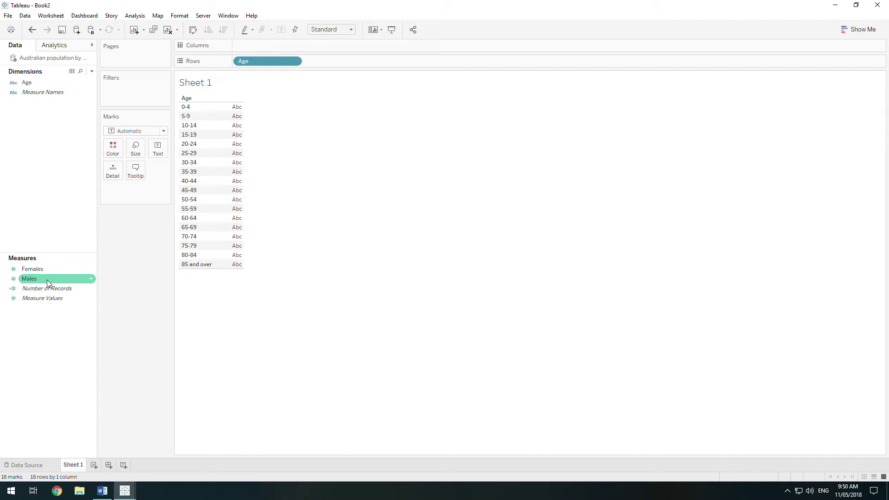
mouse_move(25, 273)
left_mouse_down()
mouse_move(142, 254)
mouse_move(270, 69)
mouse_move(257, 47)
mouse_move(31, 279)
mouse_move(204, 214)
mouse_move(346, 42)
left_mouse_up()
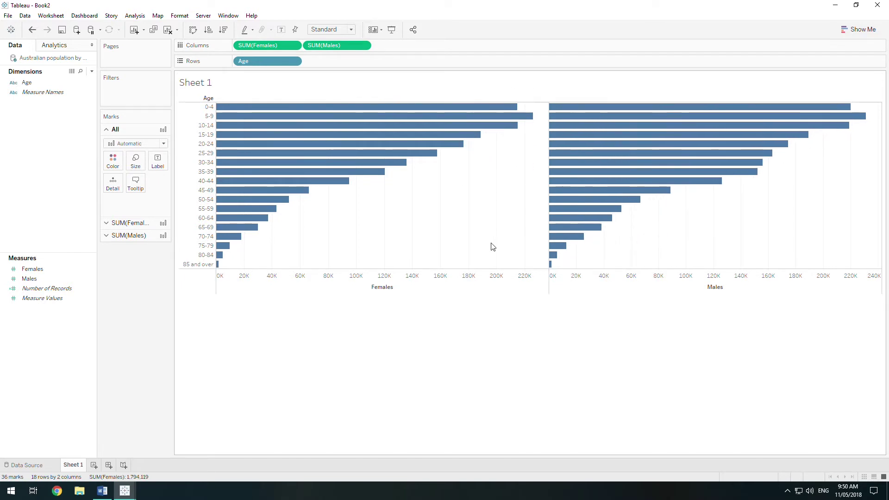
left_click(345, 29)
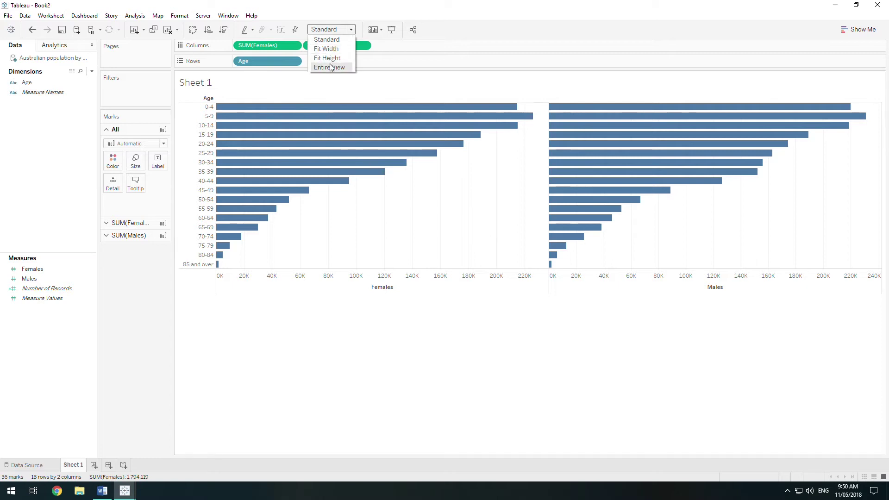
left_click(331, 67)
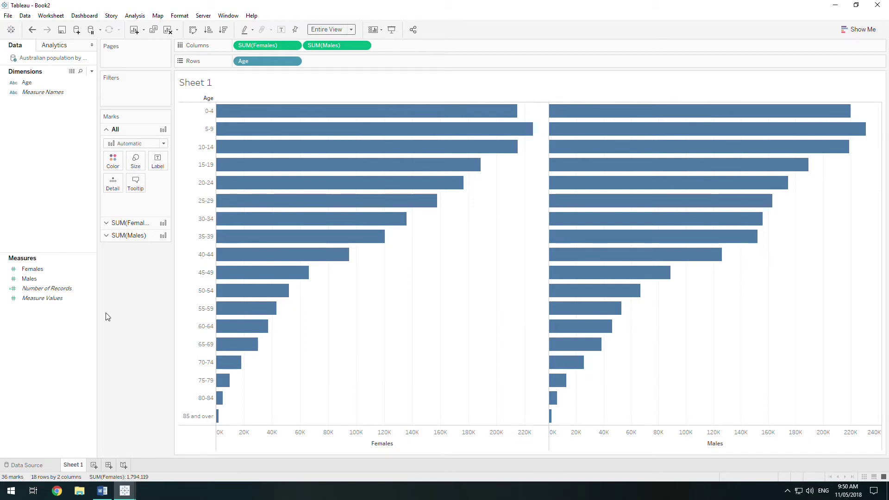
- Create a calculated field named Central axis with the constant value 0 and place it between Females and Males in the columns
right_click(33, 327)
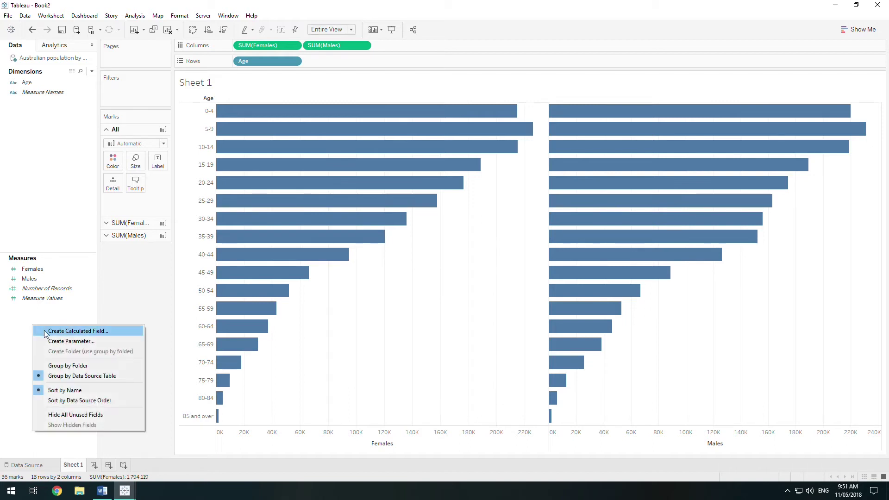
left_click(45, 334)
type("Ce")
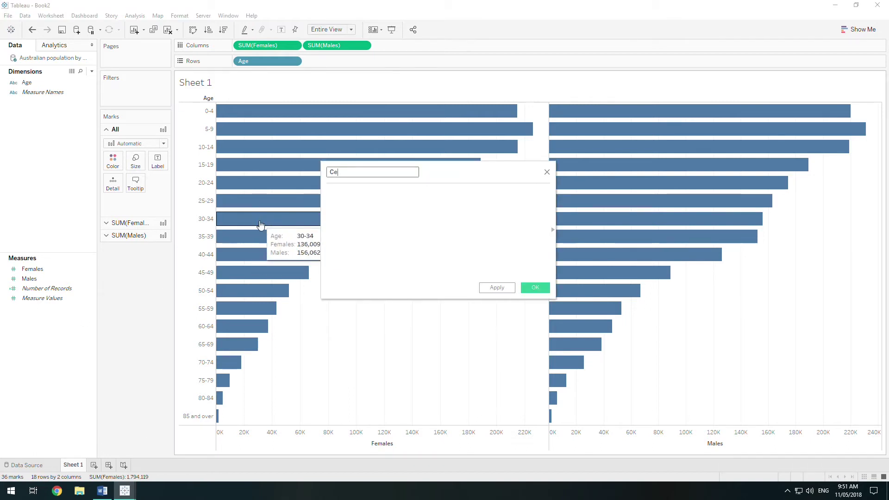
type("d")
key("BackSpace")
type("ntral axis")
left_click(386, 224)
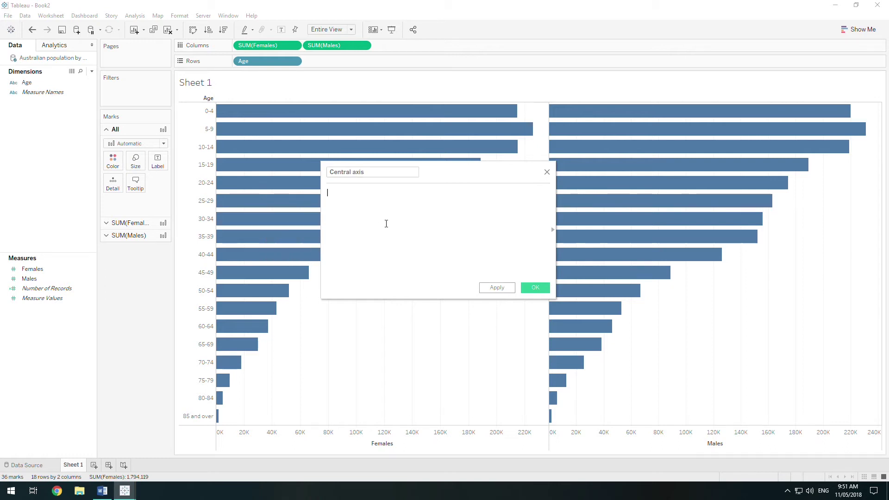
left_click(535, 288)
mouse_move(222, 274)
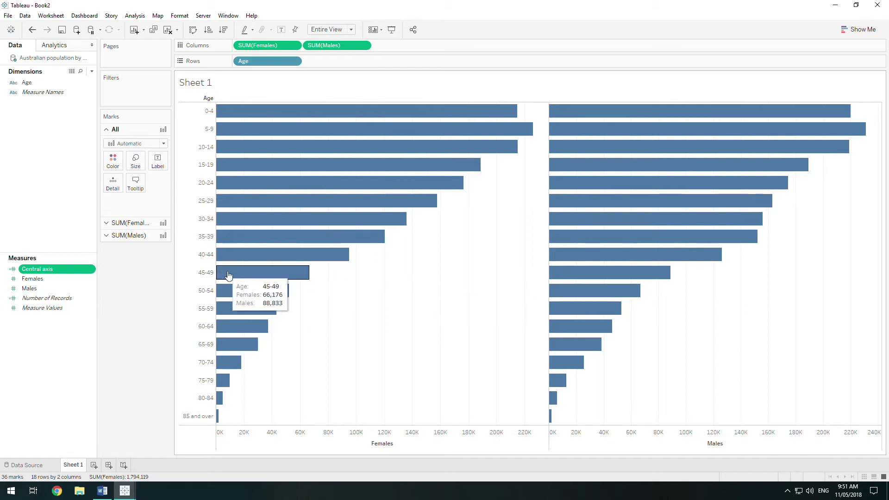
left_click_drag(47, 273, 301, 44)
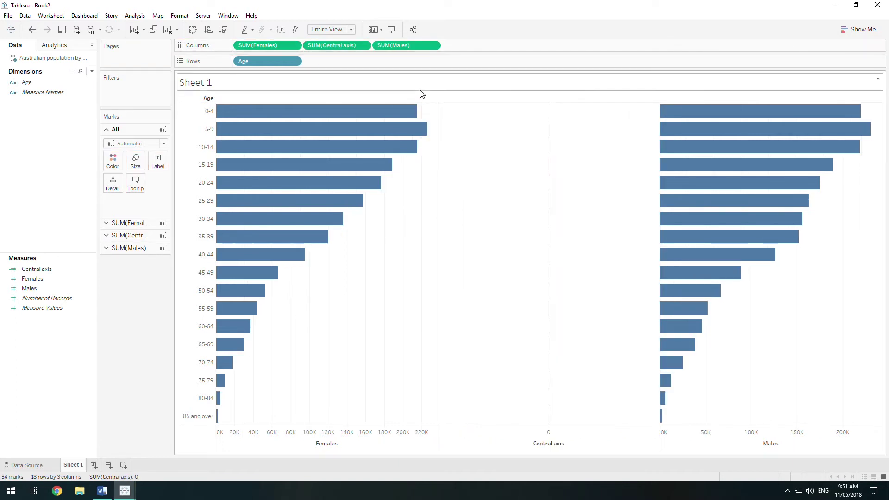
- Label the Central axis marks with Age and change their mark type to Text
left_click(135, 235)
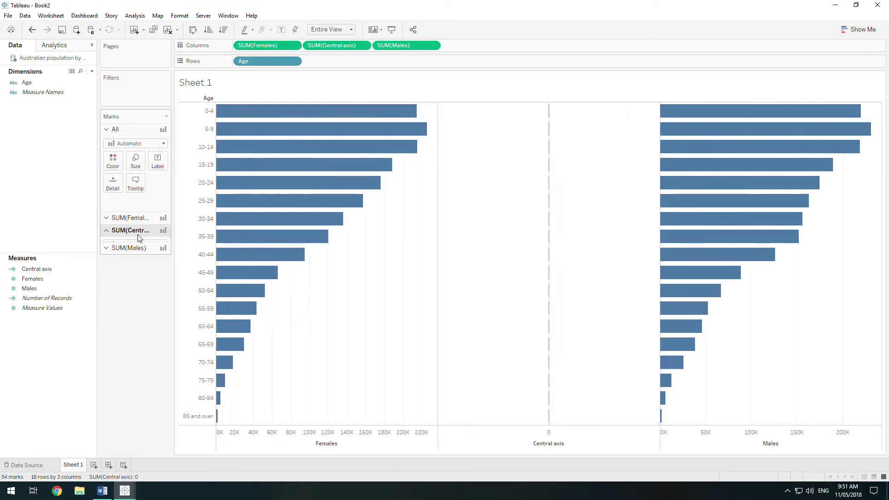
left_click_drag(26, 82, 157, 186)
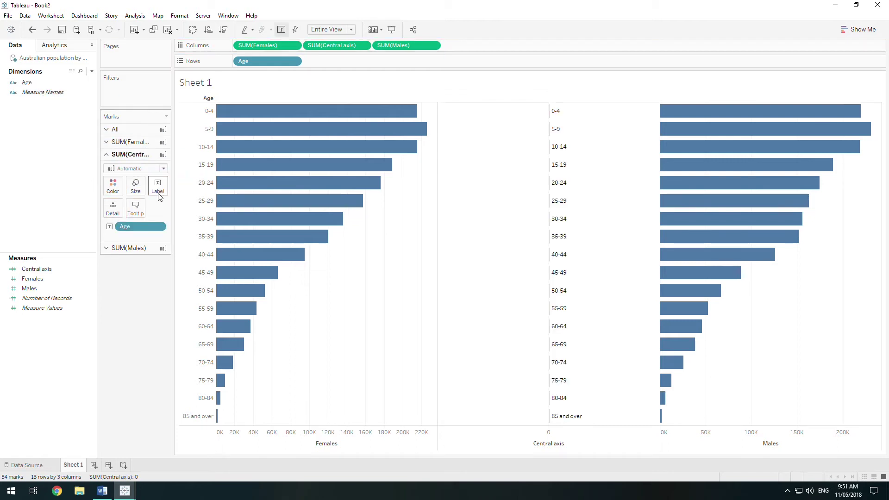
left_click(137, 169)
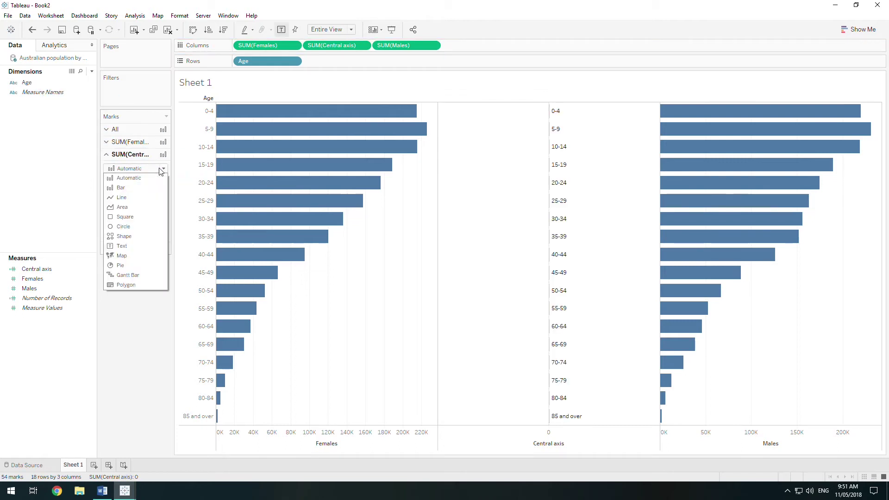
left_click(123, 249)
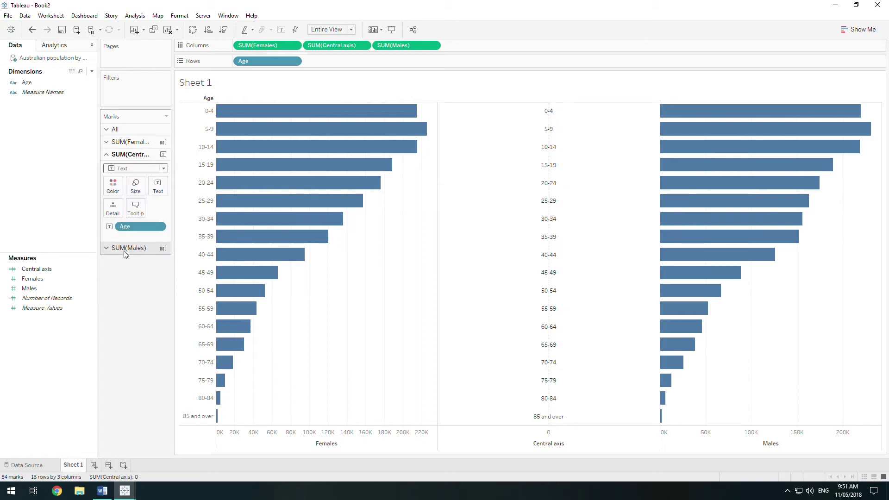
- Clear the Central axis title and set its major and minor tick marks to None
right_click(508, 440)
left_click(526, 348)
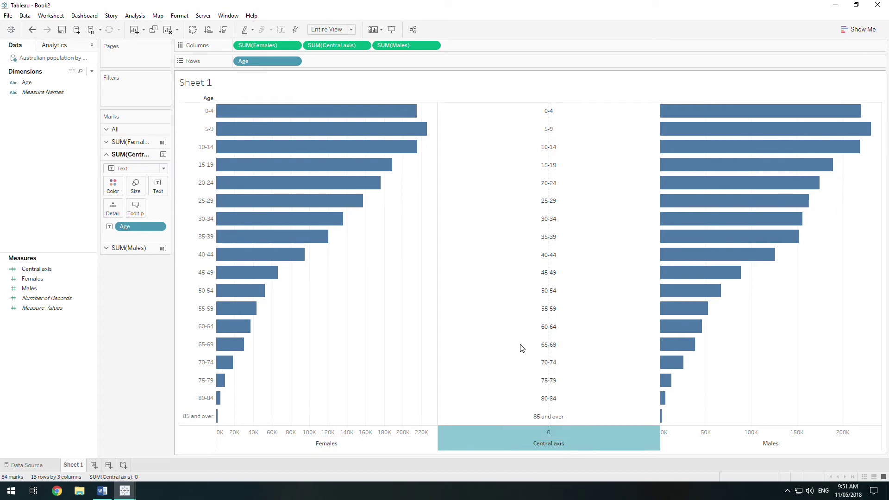
triple_click(385, 306)
key("BackSpace")
left_click(445, 138)
left_click(357, 185)
left_click(357, 262)
left_click(541, 114)
- Hide the Age row header and clear the selection of the 25-29 marks
right_click(194, 198)
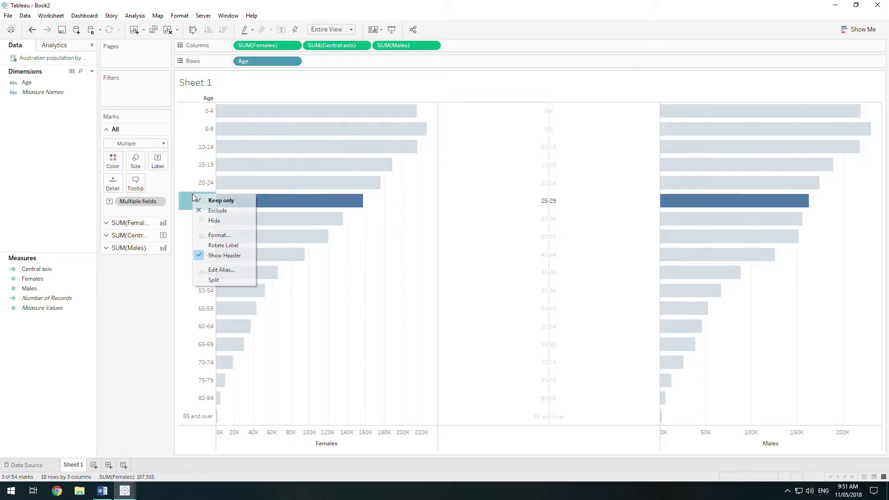
left_click(222, 256)
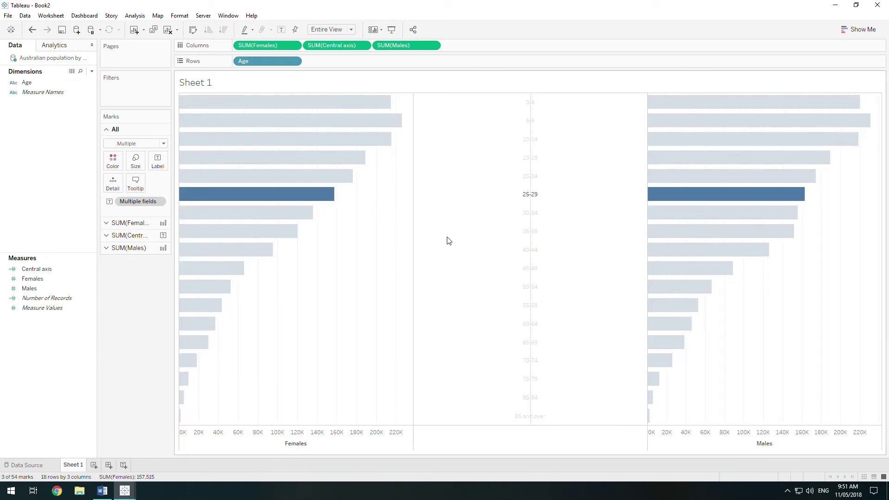
left_click(461, 238)
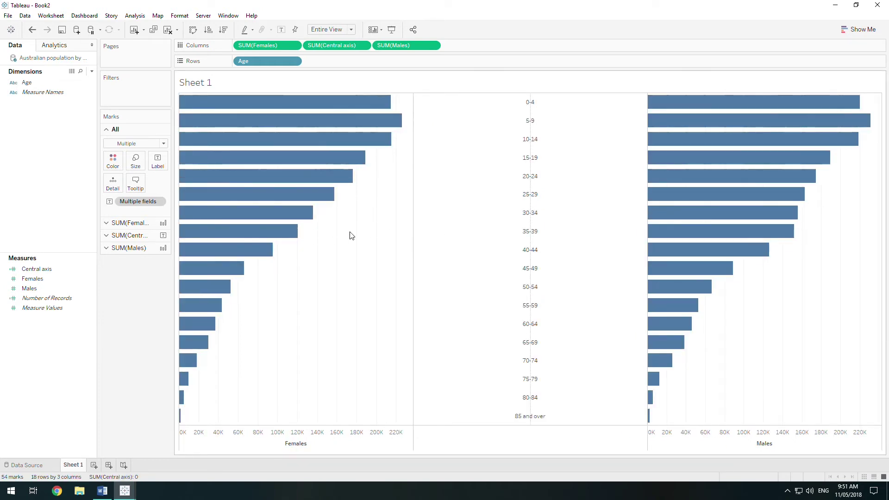
- Reverse the scale of the Females axis
right_click(331, 437)
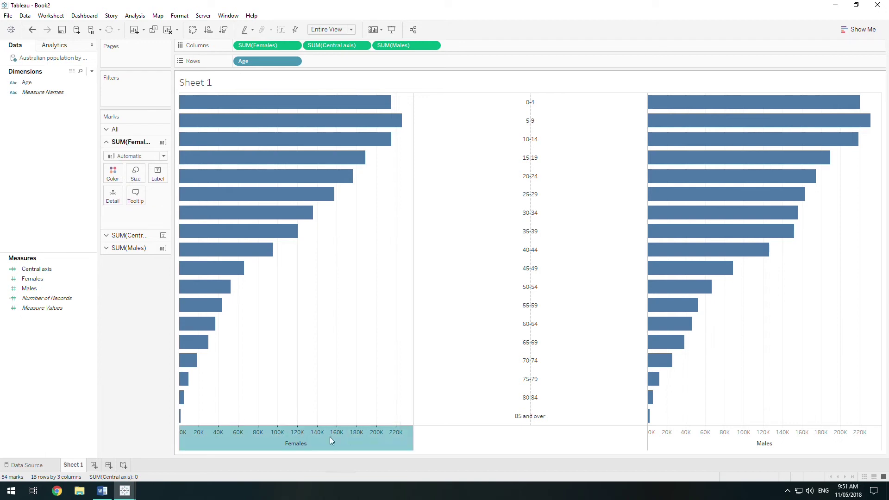
left_click(346, 354)
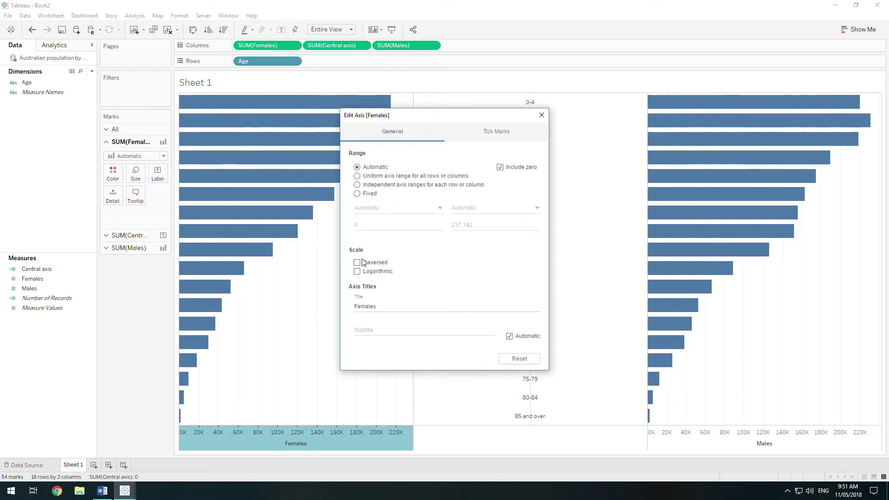
left_click(357, 262)
key("Escape")
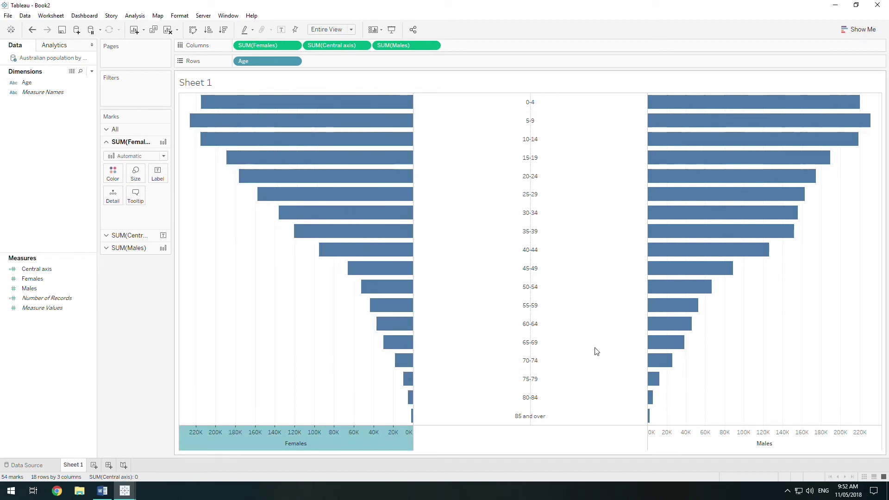
- Combine Central axis with Females as a dual axis, and set the mark type of both Females and Males to Bar
left_click(364, 45)
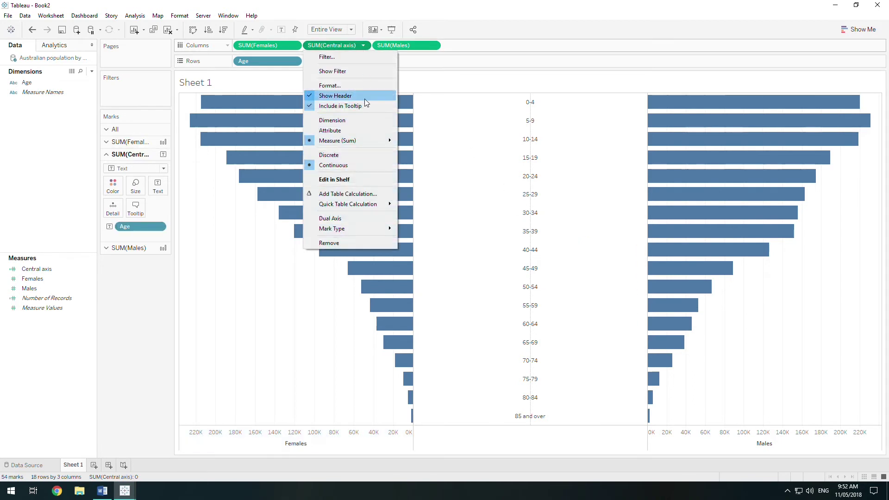
left_click(350, 220)
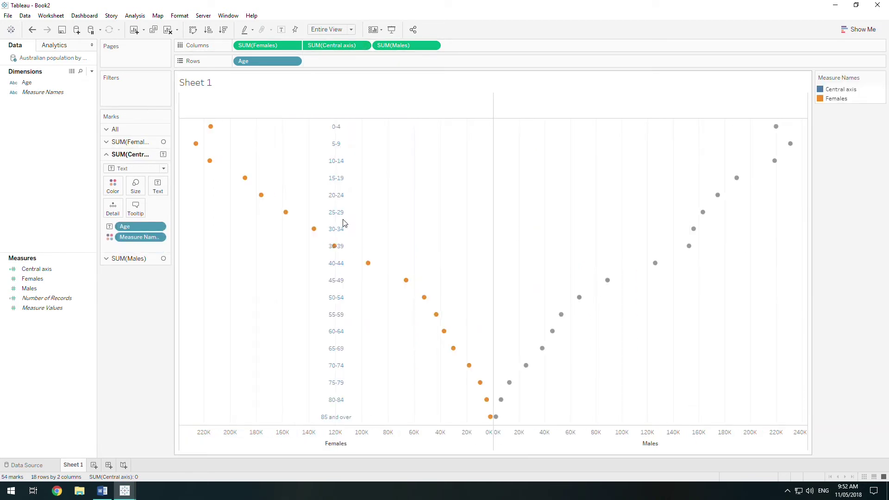
left_click(130, 142)
left_click(139, 158)
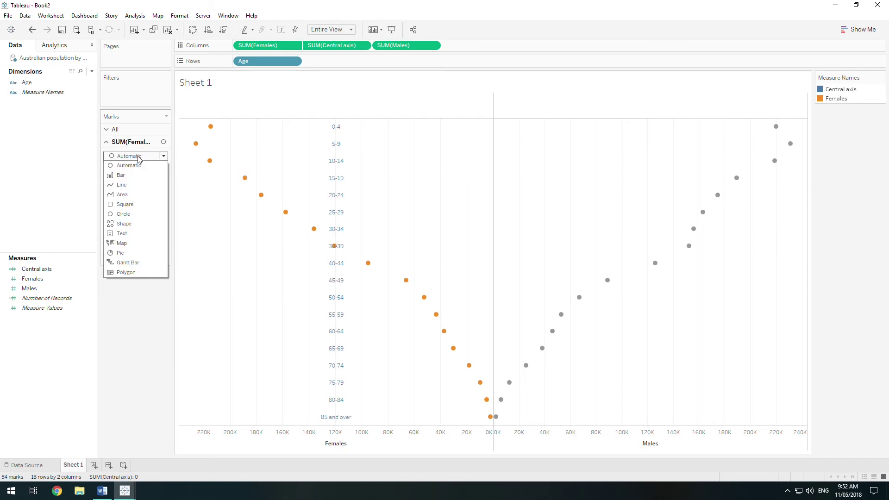
left_click(121, 175)
left_click(134, 254)
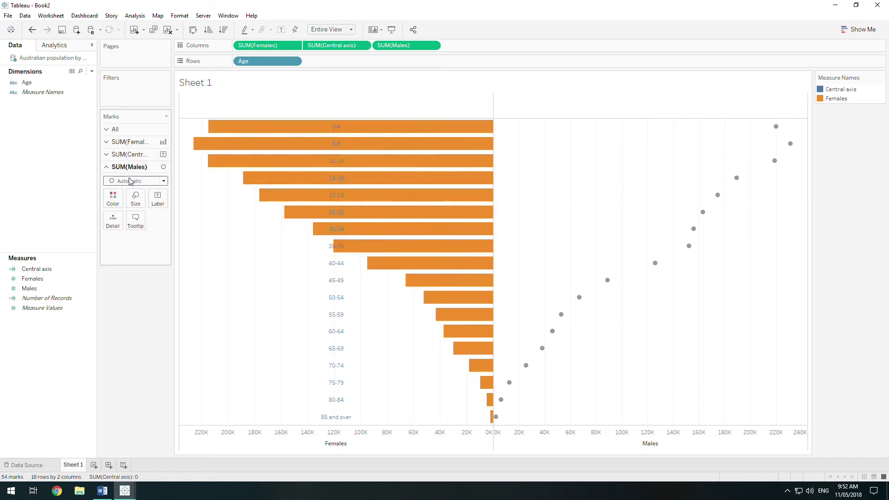
left_click(129, 181)
left_click(130, 198)
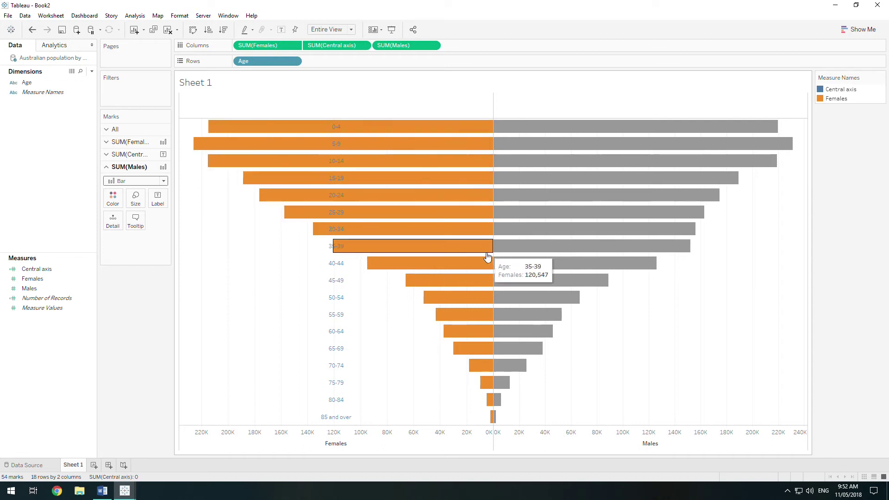
- Synchronize the Females axis with the Central axis
left_click(399, 444)
right_click(399, 444)
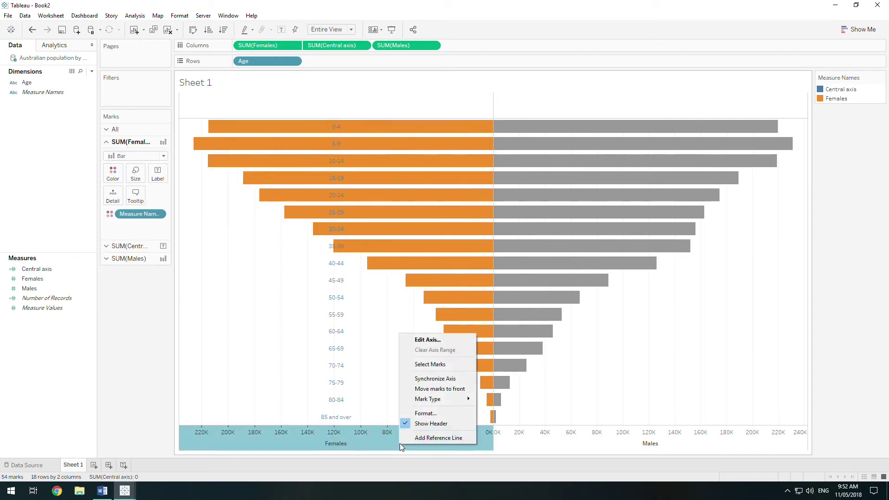
left_click(426, 379)
- Set the Females axis range to a fixed start of 0 with an automatic end
right_click(425, 433)
left_click(452, 396)
left_click(360, 194)
double_click(387, 225)
type("0")
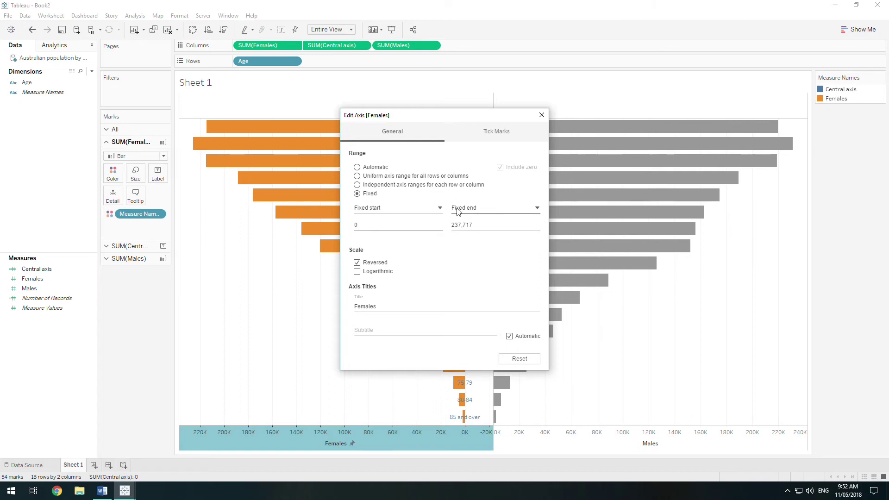
left_click(458, 209)
left_click(463, 222)
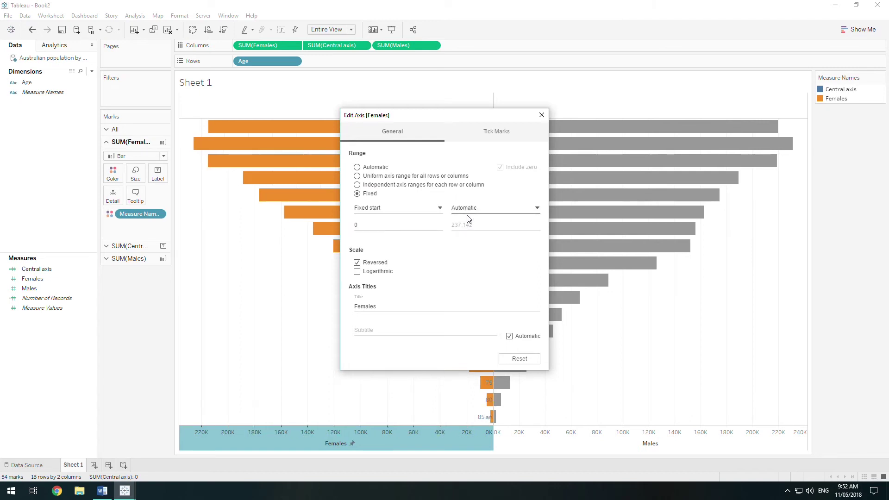
left_click(541, 116)
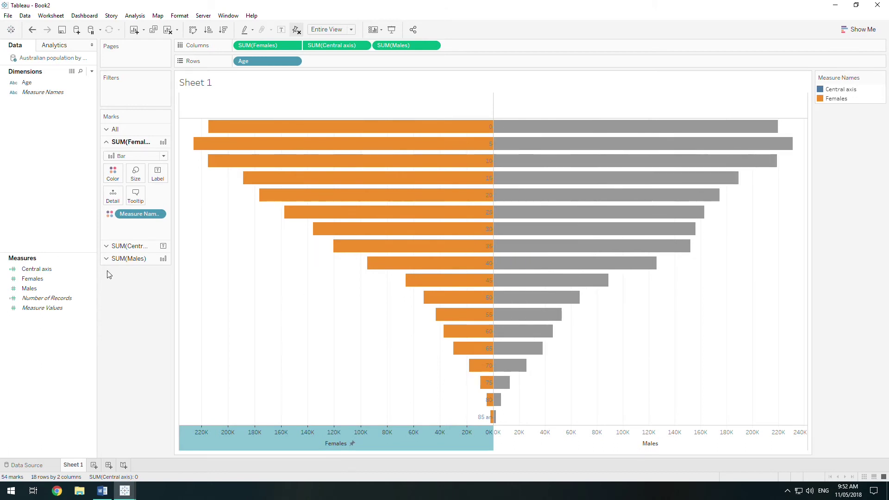
- Add a second Central axis measure to the columns after Males and show its marks as Age text labels
left_click_drag(70, 269, 496, 46)
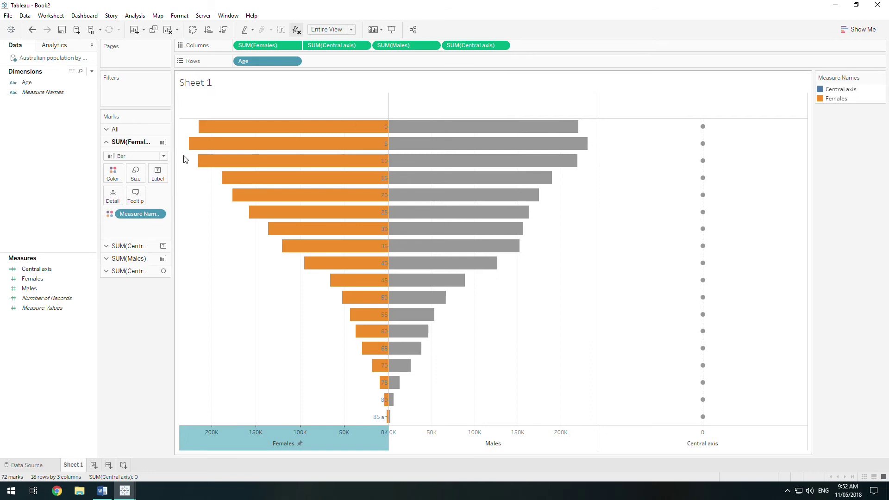
left_click(139, 271)
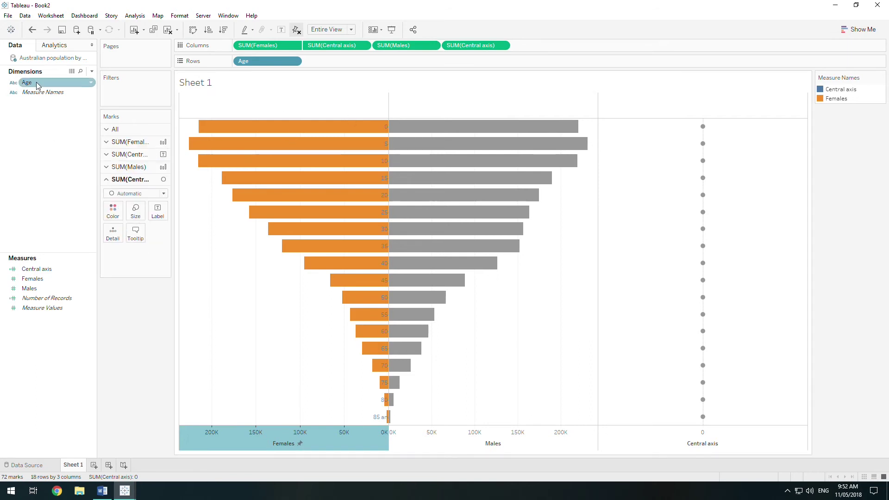
left_click_drag(27, 83, 156, 210)
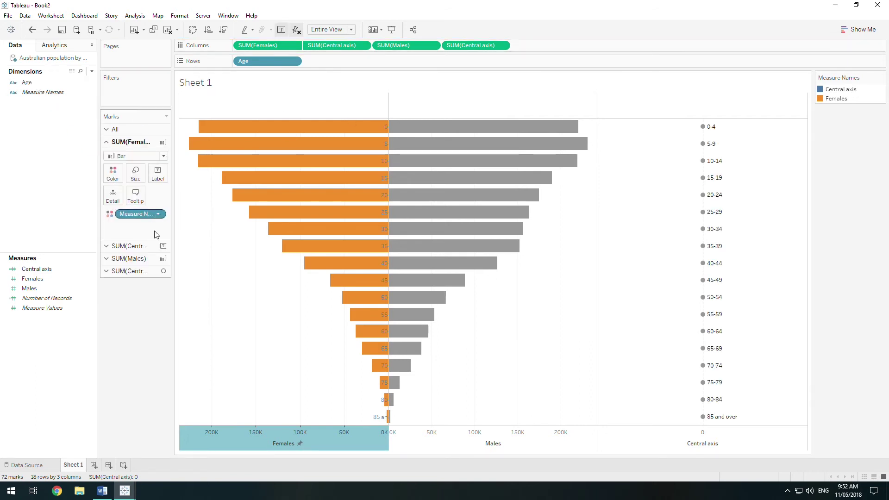
left_click(139, 272)
left_click(154, 193)
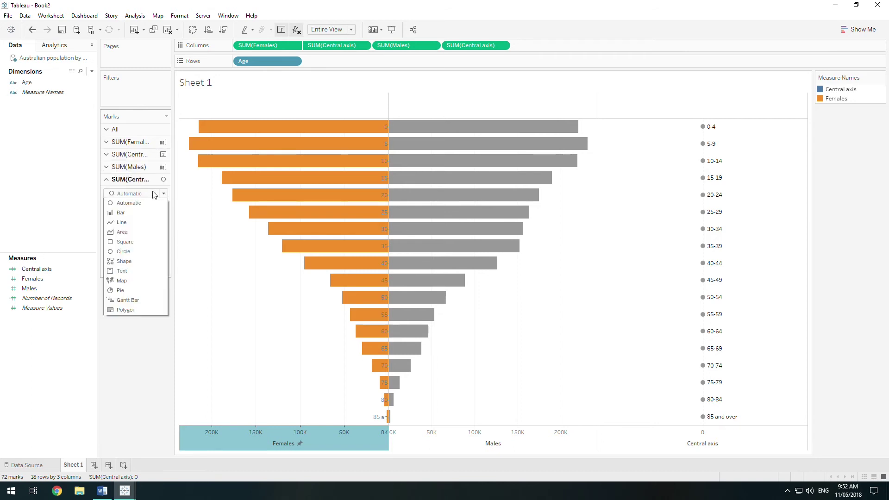
left_click(122, 271)
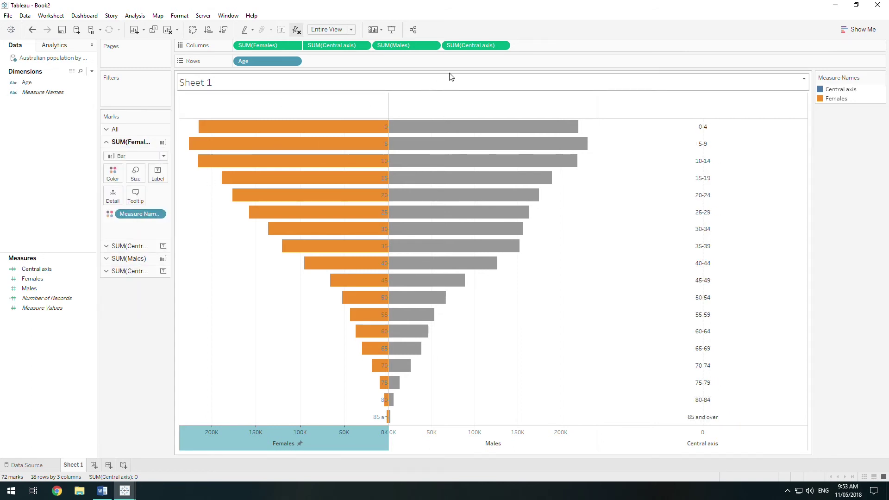
- Combine the second Central axis with Males as a dual axis and synchronize the two axes
left_click(502, 45)
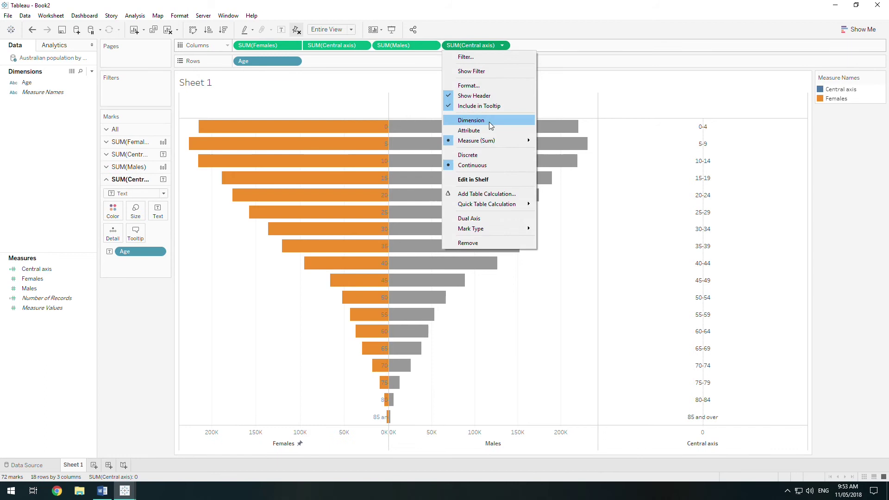
left_click(484, 218)
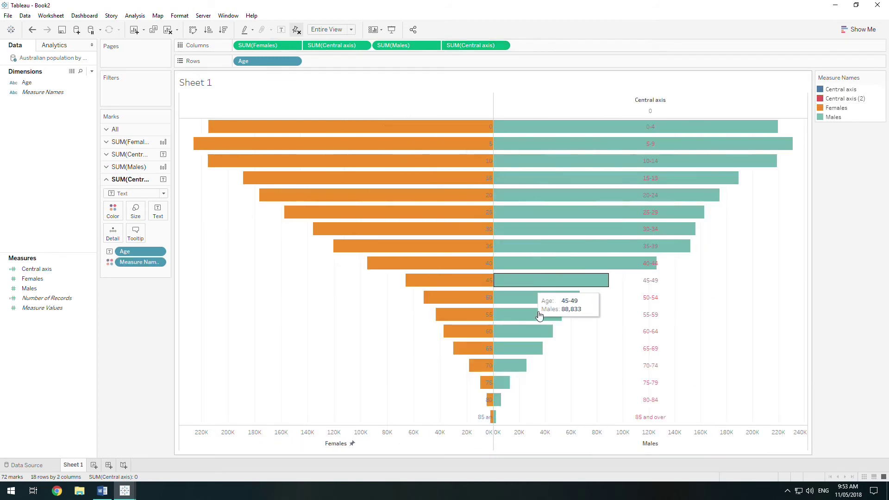
right_click(580, 440)
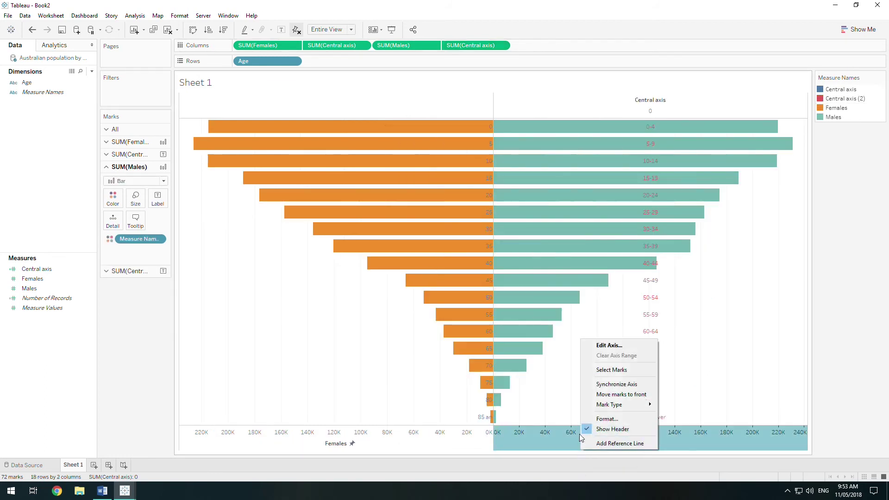
left_click(601, 384)
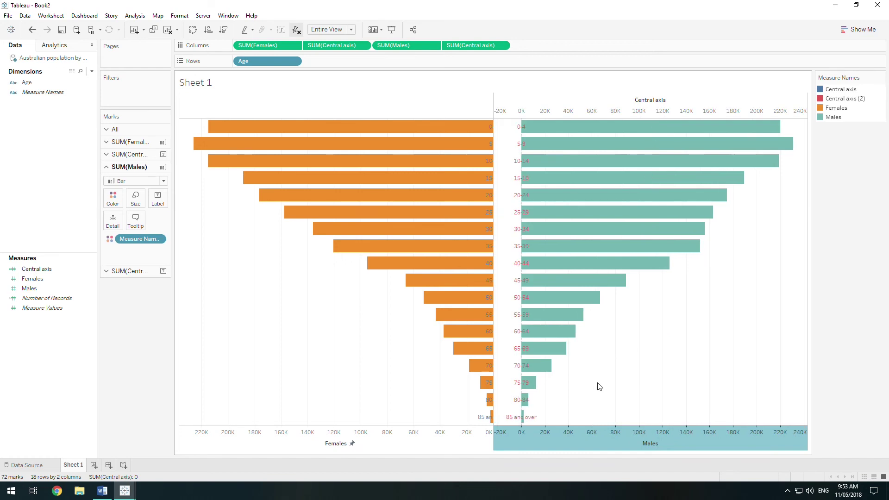
- Set the Males axis to a fixed start of 0 with an automatic end, and hide the Central axis header above the bars
right_click(558, 440)
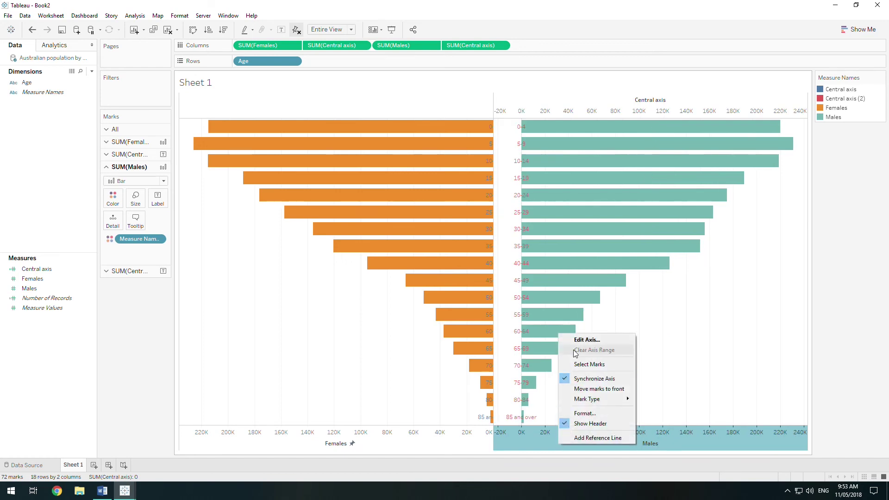
left_click(580, 325)
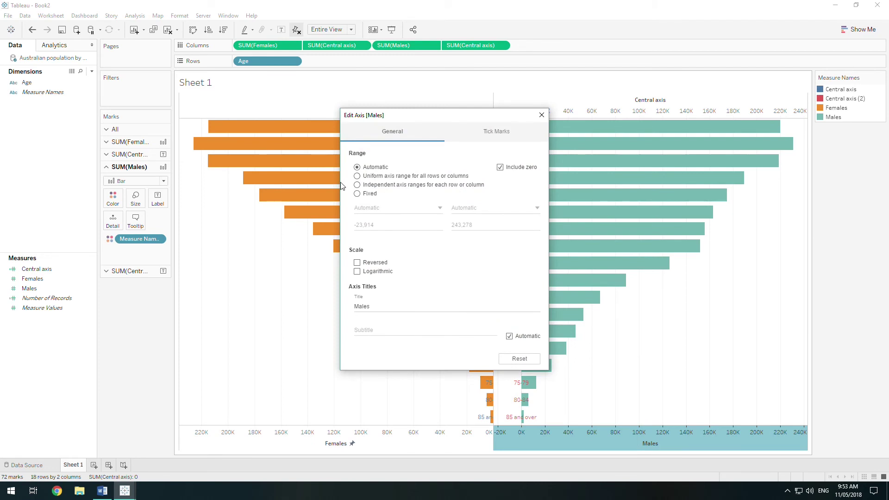
left_click(357, 194)
double_click(372, 225)
type("0")
left_click(463, 203)
left_click(468, 224)
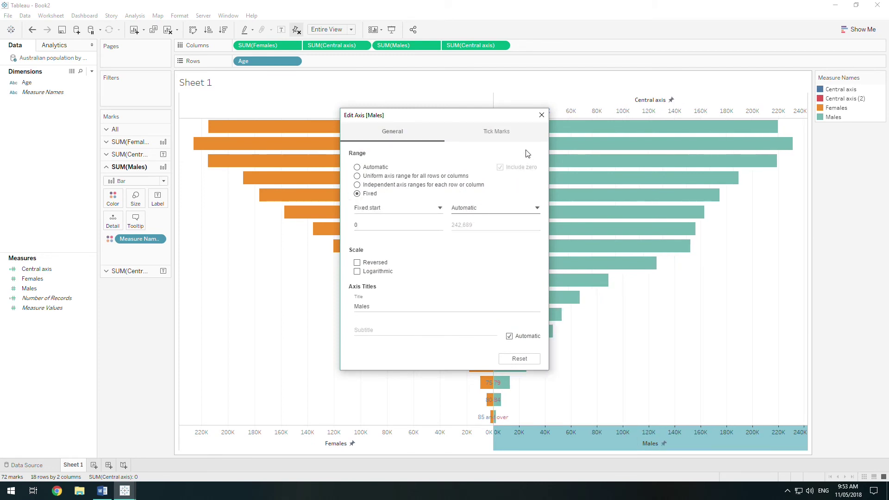
left_click(540, 116)
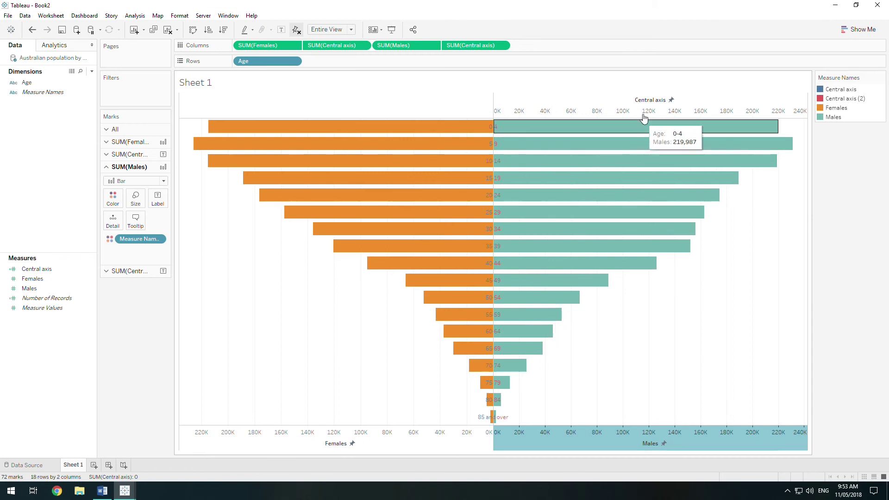
right_click(635, 100)
left_click(658, 200)
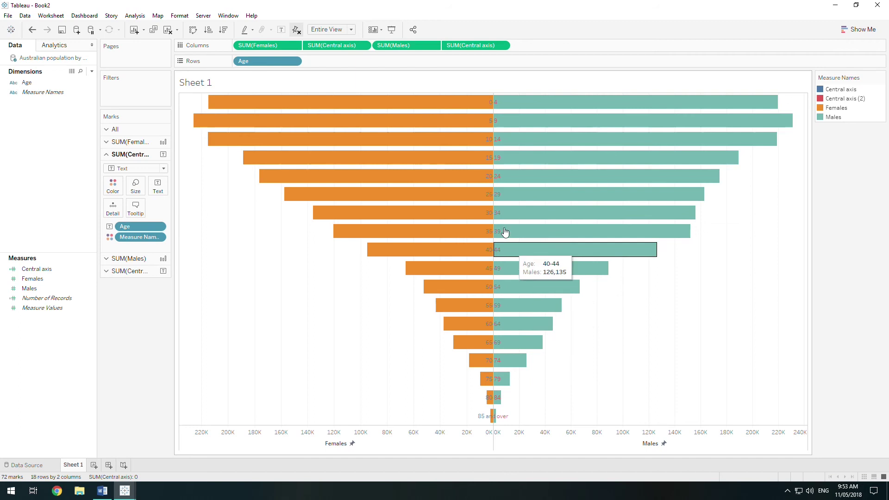
- Set the default sort of the Age dimension to descending data source order
left_click(91, 83)
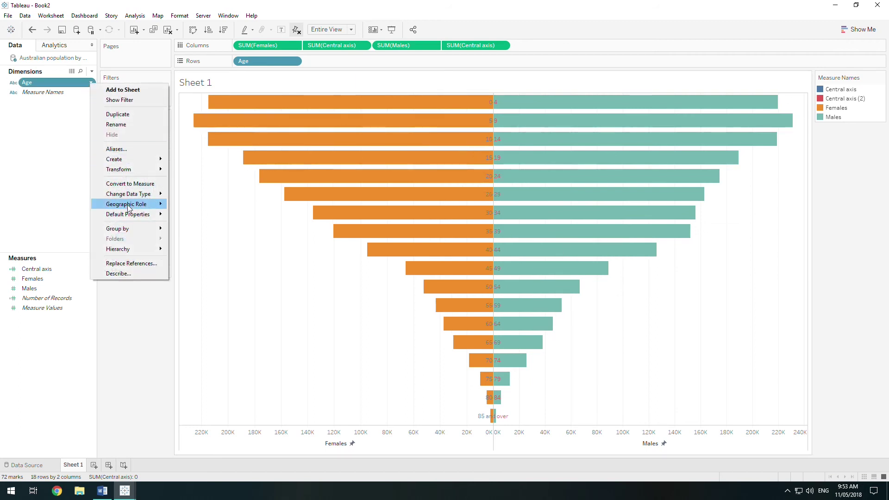
mouse_move(129, 215)
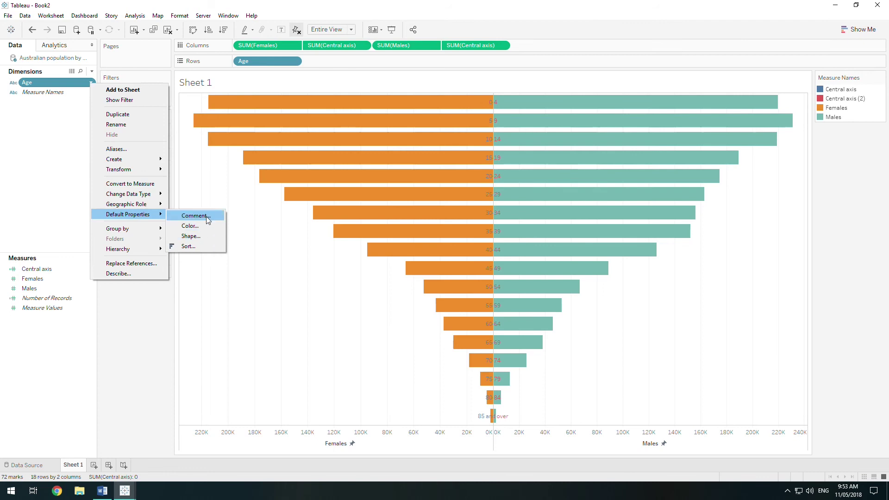
left_click(209, 246)
left_click(348, 173)
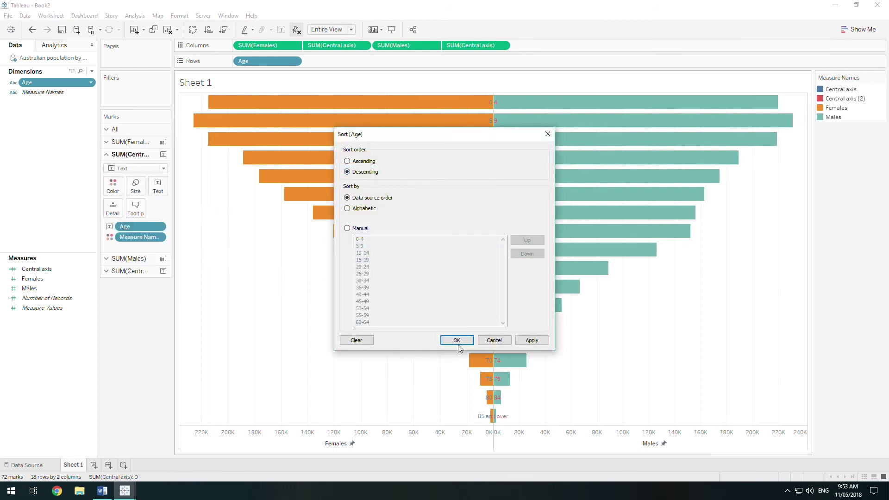
left_click(457, 340)
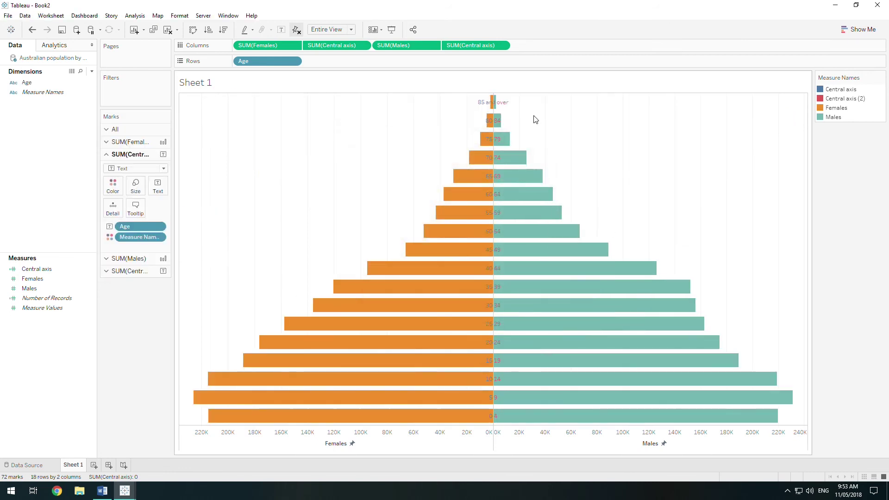
- Color both Central axis items black, Females pink and Males blue for all marks
left_click(129, 134)
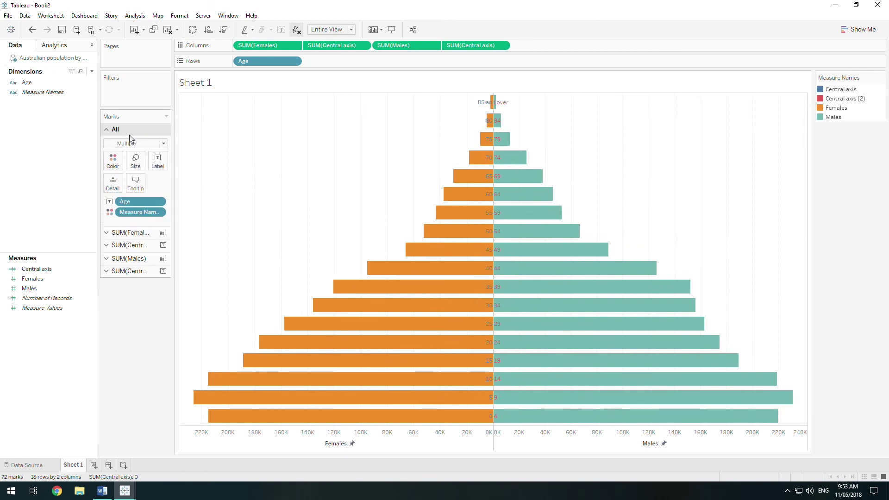
left_click(112, 160)
left_click(139, 191)
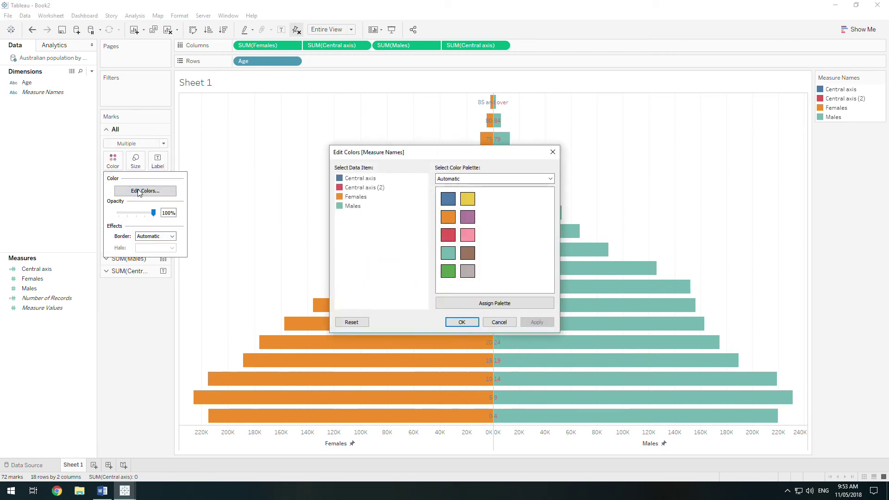
left_click(343, 187)
left_click(451, 235)
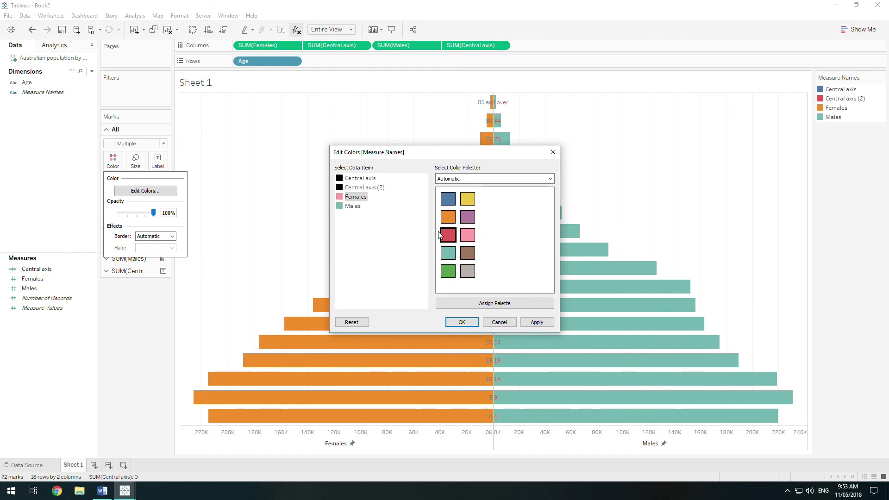
left_click(340, 209)
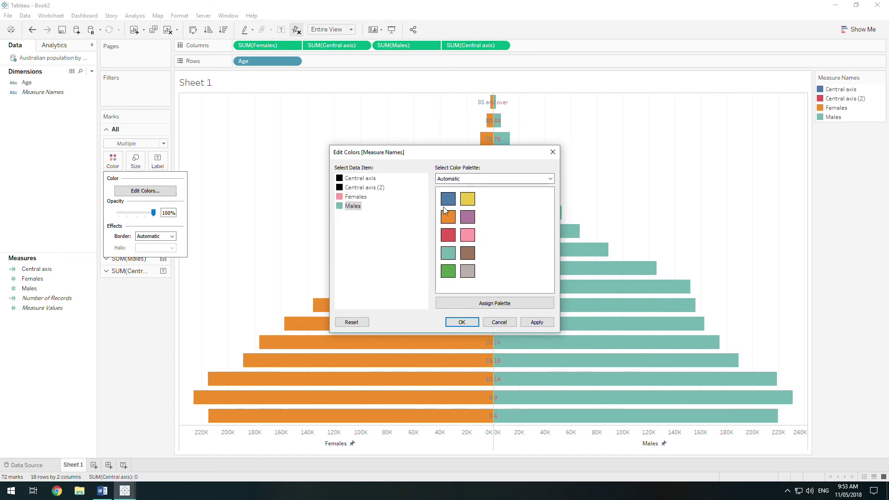
left_click(470, 322)
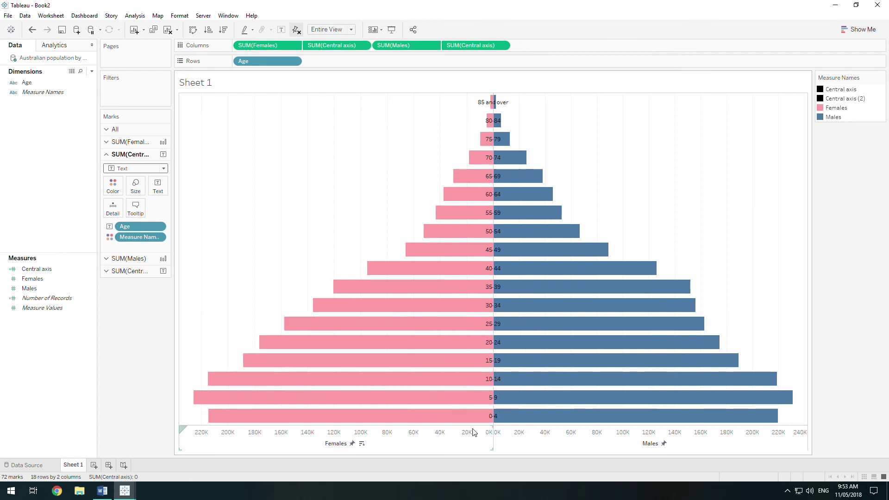
- Set the pane and header borders of the row and column dividers to None for the whole sheet
right_click(352, 217)
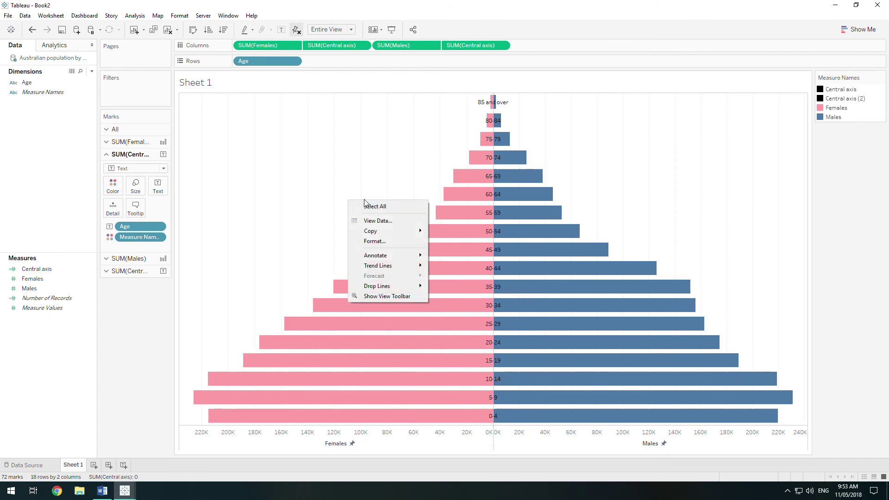
left_click(378, 242)
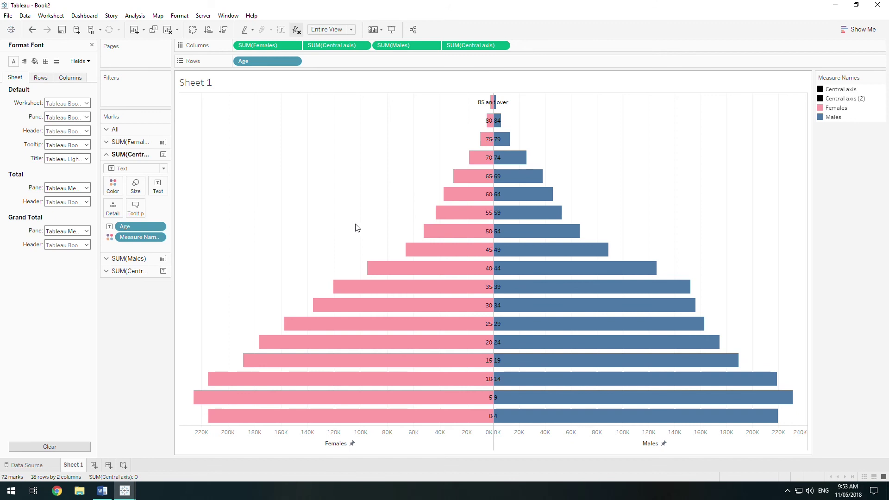
left_click(48, 65)
left_click(86, 305)
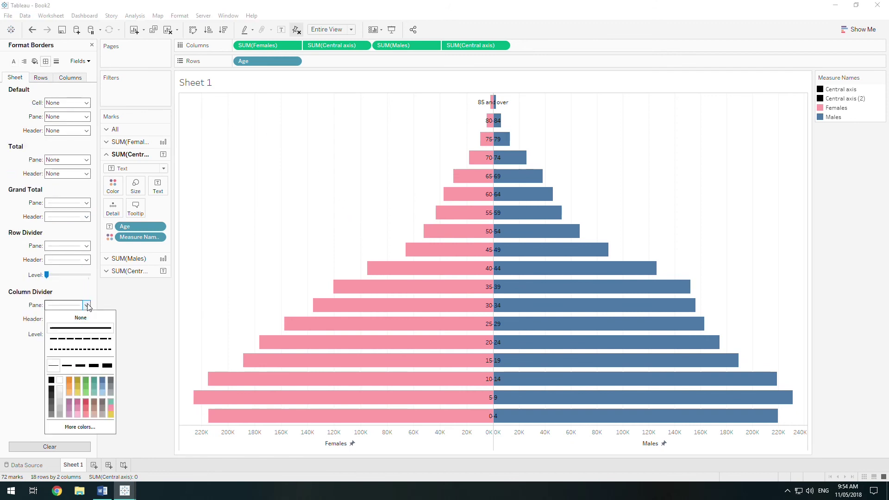
left_click(86, 319)
left_click(86, 246)
left_click(80, 259)
left_click(86, 260)
left_click(80, 272)
left_click(86, 261)
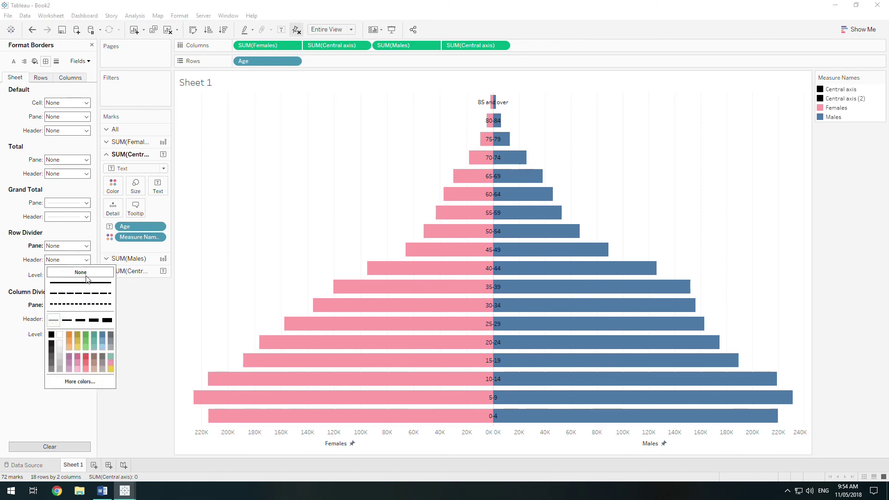
left_click(84, 272)
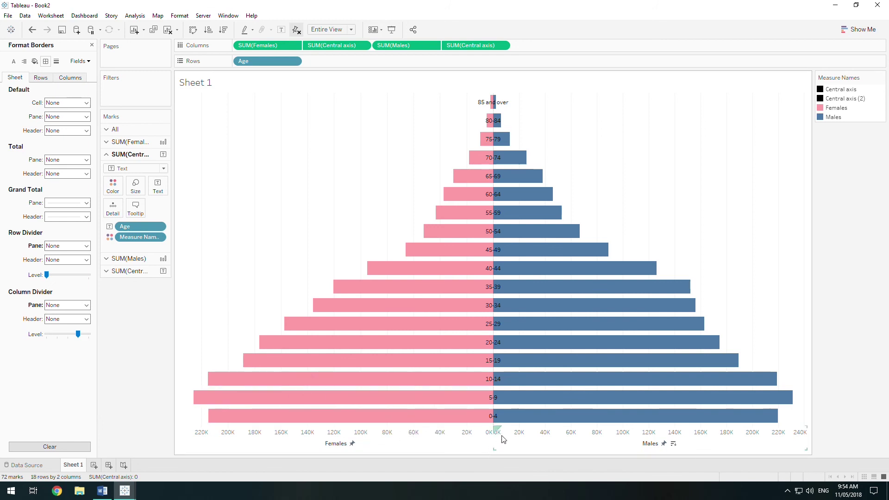
- Give the Females and Males axes fixed major tick marks with a tick origin of 50,000 and an interval of 100,000
left_click(478, 439)
right_click(478, 436)
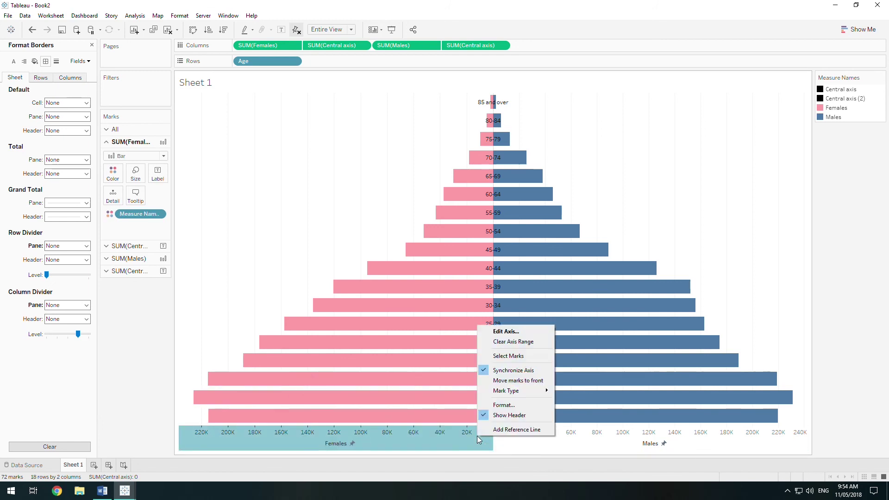
left_click(510, 332)
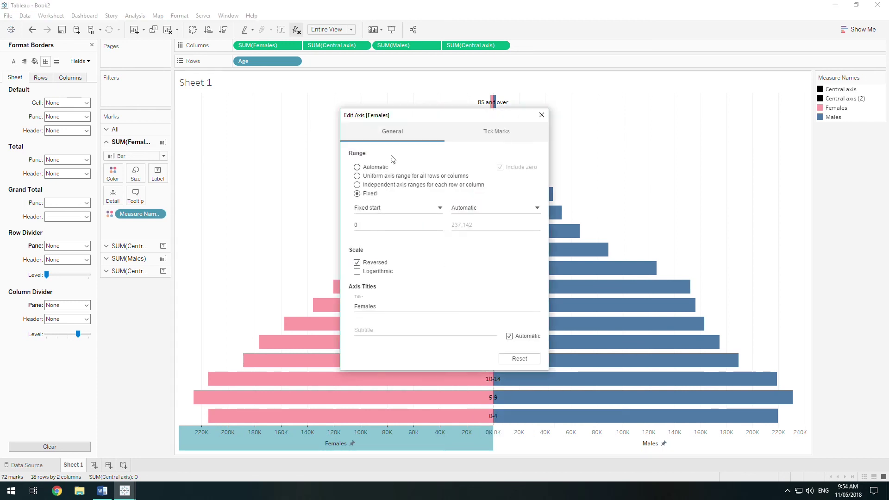
left_click(468, 135)
left_click(357, 177)
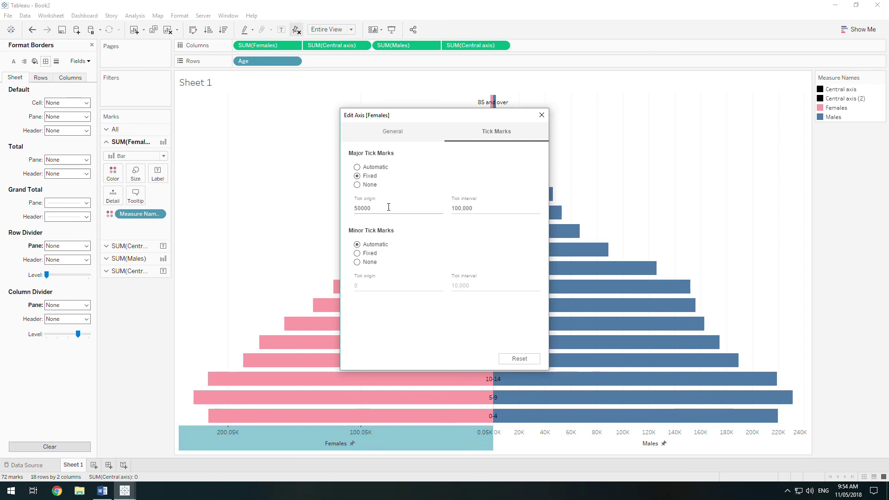
left_click(541, 116)
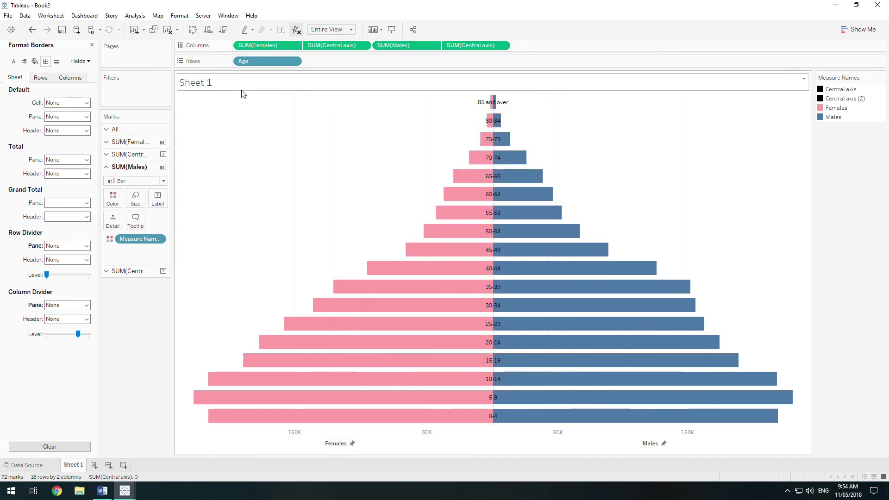
- Replace the sheet title with "Australian population by sex, 1901" and make it bold
double_click(234, 85)
double_click(363, 215)
key("ctrl+a")
key("BackSpace")
type("Australian population by sex, 1901")
triple_click(437, 212)
left_click(429, 198)
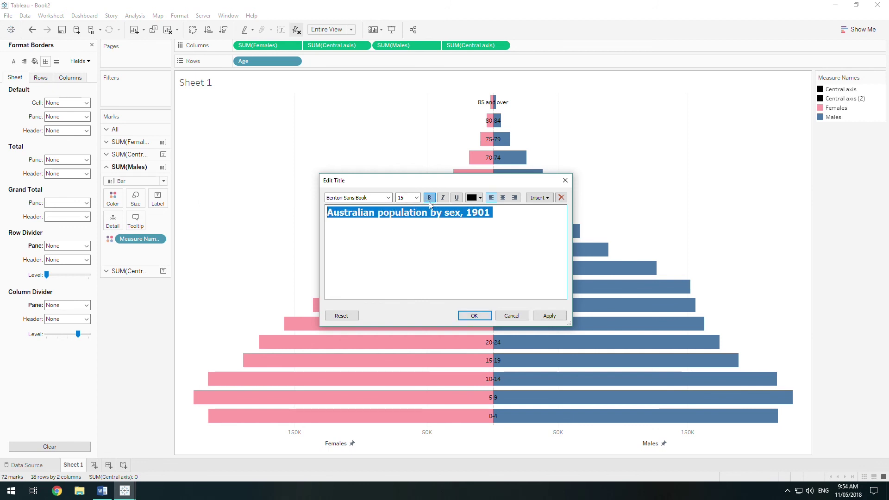
left_click(472, 316)
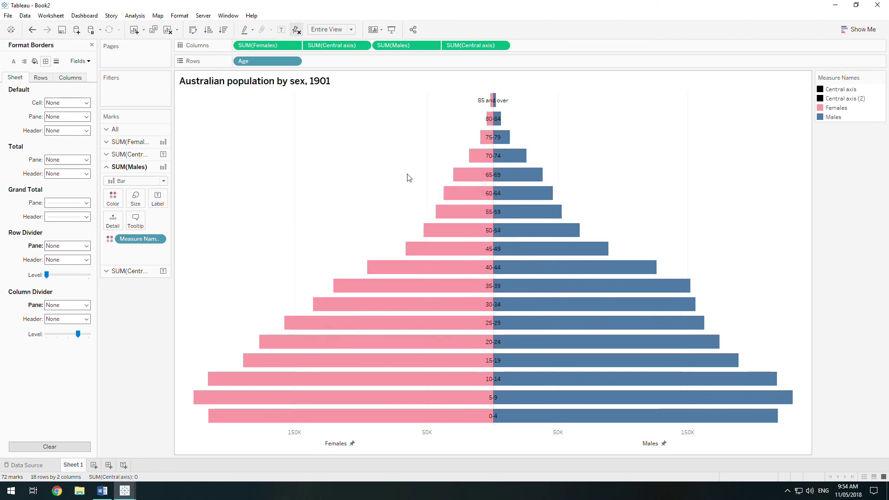